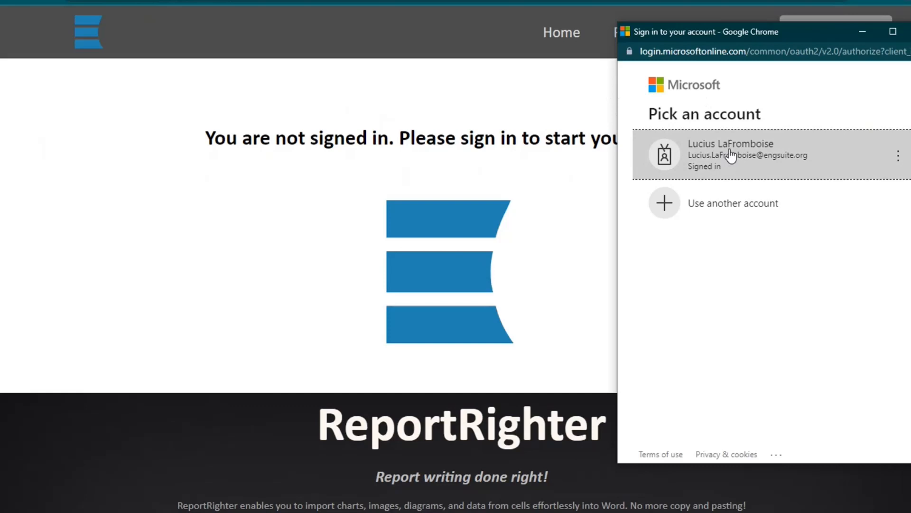
# Step: Sign in to ReportRighter with the listed Microsoft account that is already signed in
pyautogui.click(739, 180)
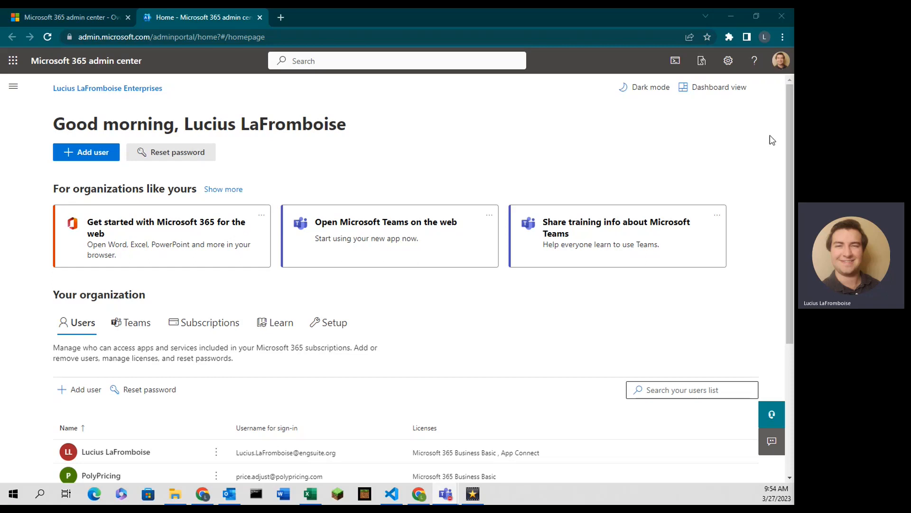
# Step: In the Microsoft 365 admin center, search for "integrate" and open the Integrated apps settings page
pyautogui.click(390, 62)
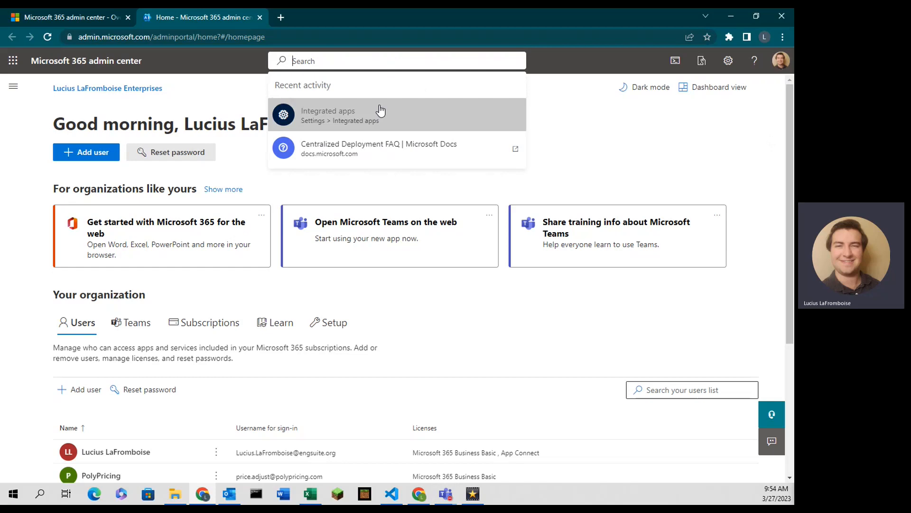
pyautogui.write('integrate')
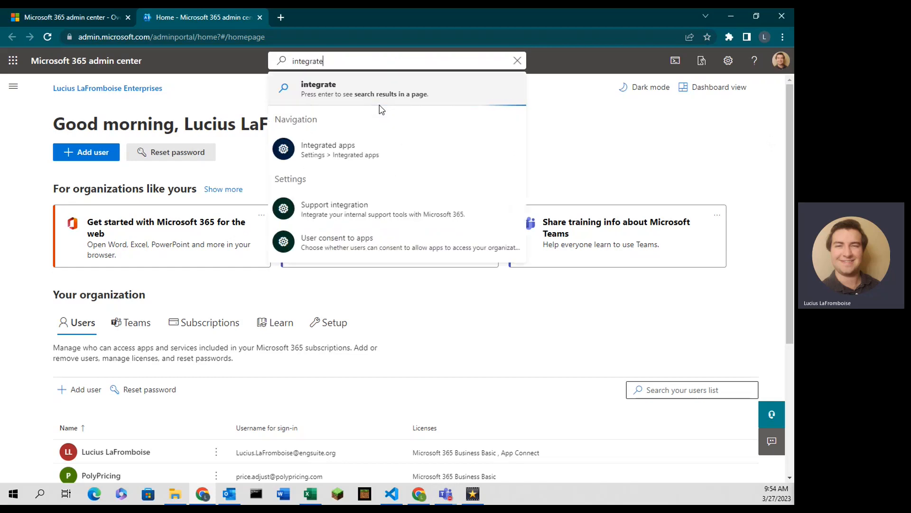
pyautogui.click(369, 162)
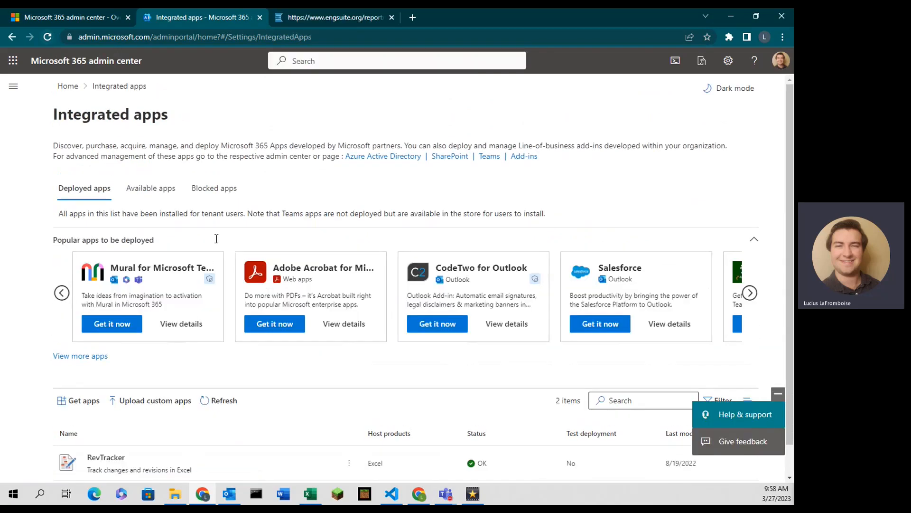
# Step: Start a custom app upload and set the app type to Office Add-in
pyautogui.click(155, 414)
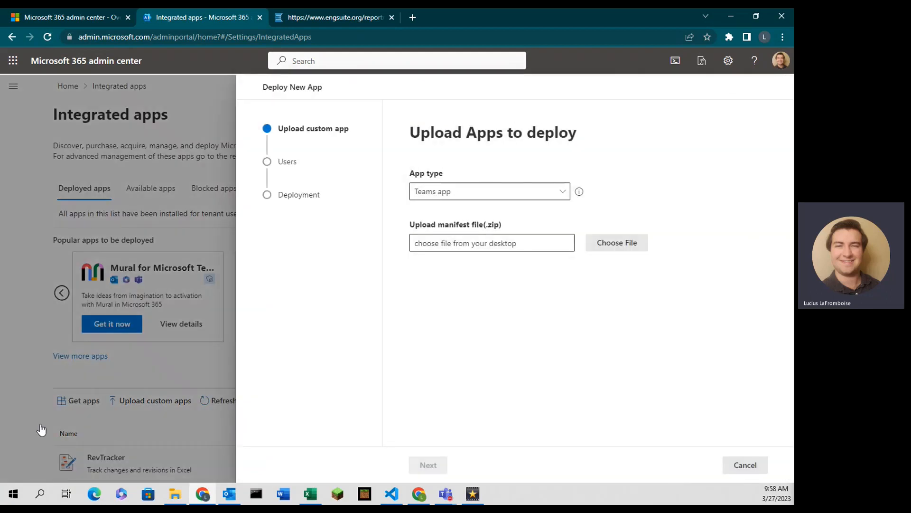
pyautogui.click(438, 192)
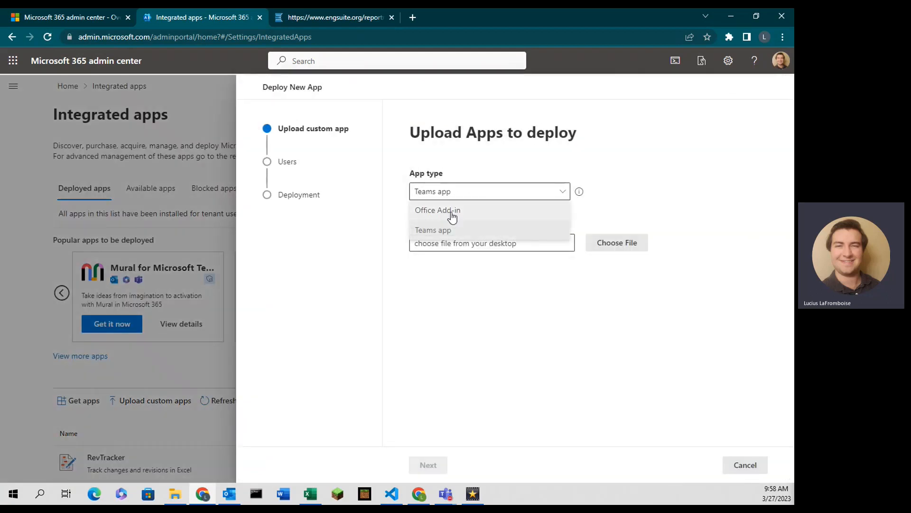
pyautogui.click(457, 215)
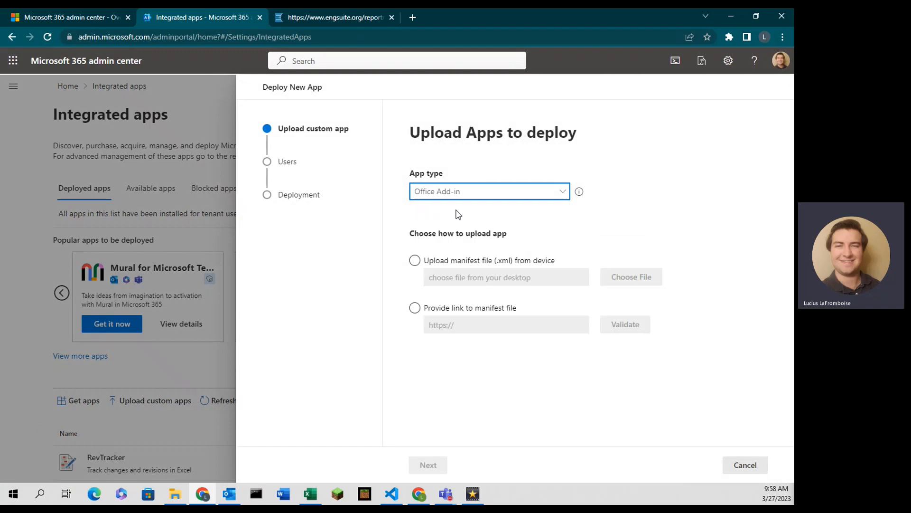
pyautogui.click(480, 314)
pyautogui.click(474, 323)
pyautogui.hotkey('ctrl', 'v')
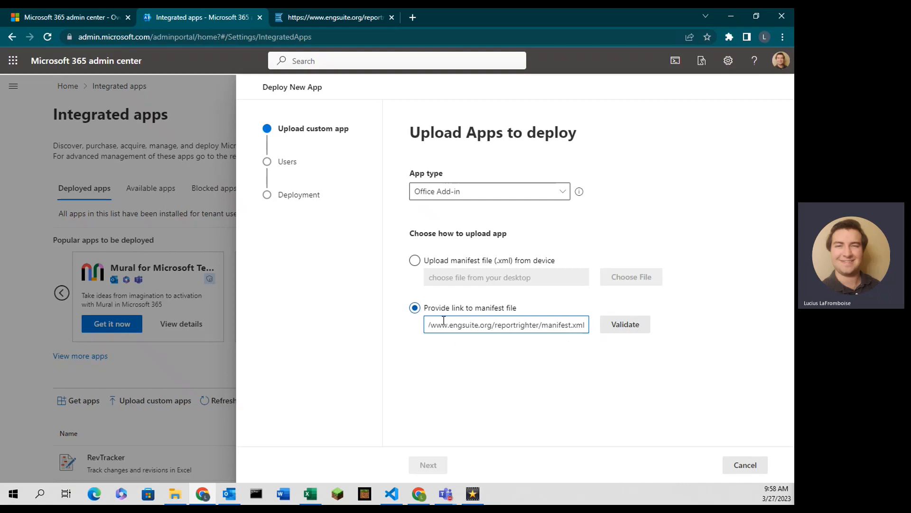
pyautogui.moveTo(436, 325); pyautogui.dragTo(597, 341)
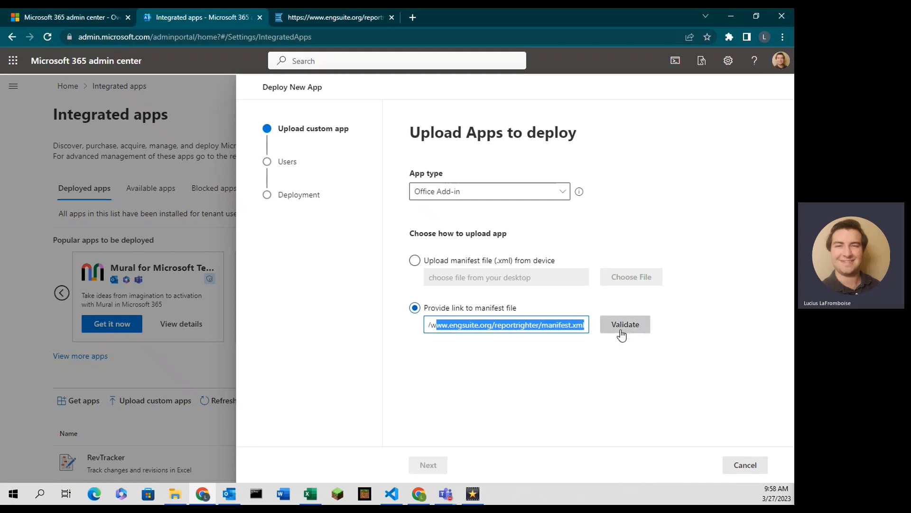
pyautogui.click(621, 335)
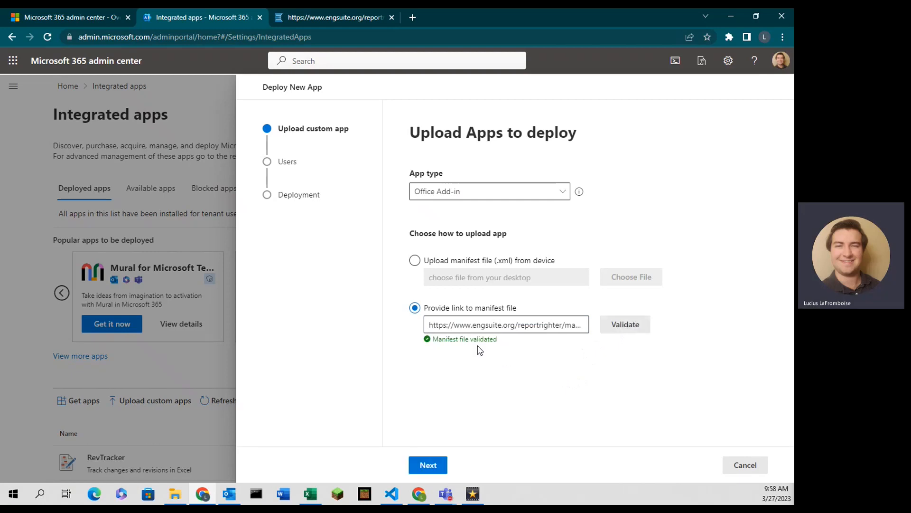
pyautogui.click(428, 465)
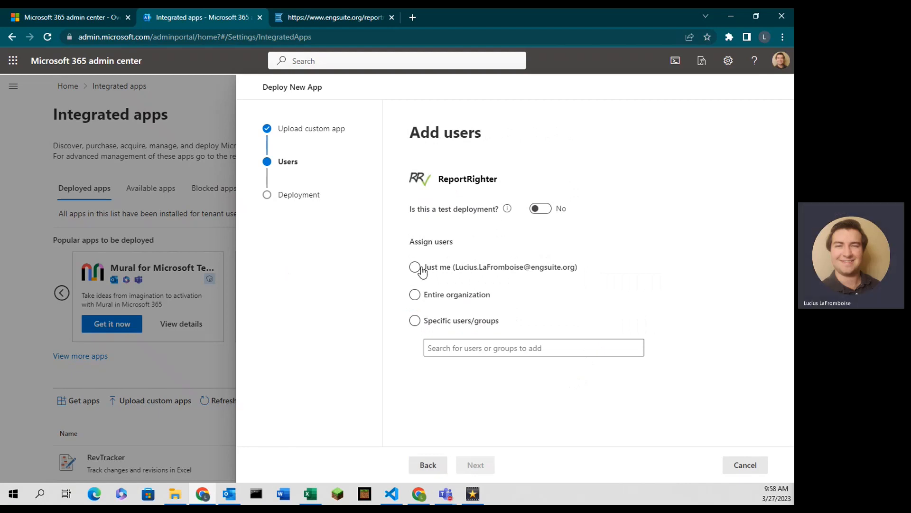
# Step: Assign ReportRighter to specific users/groups, adding the administrator's own user account, and continue to the permissions stage
pyautogui.click(488, 322)
pyautogui.click(444, 346)
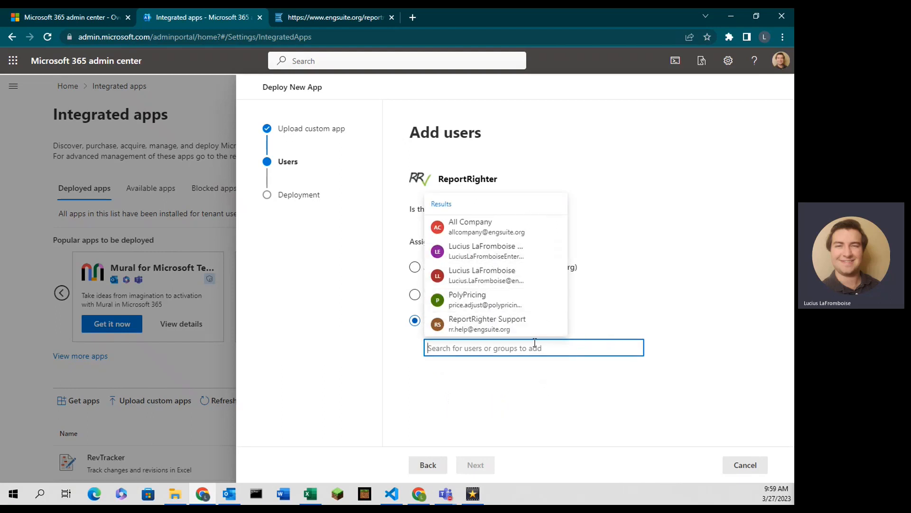
pyautogui.click(496, 276)
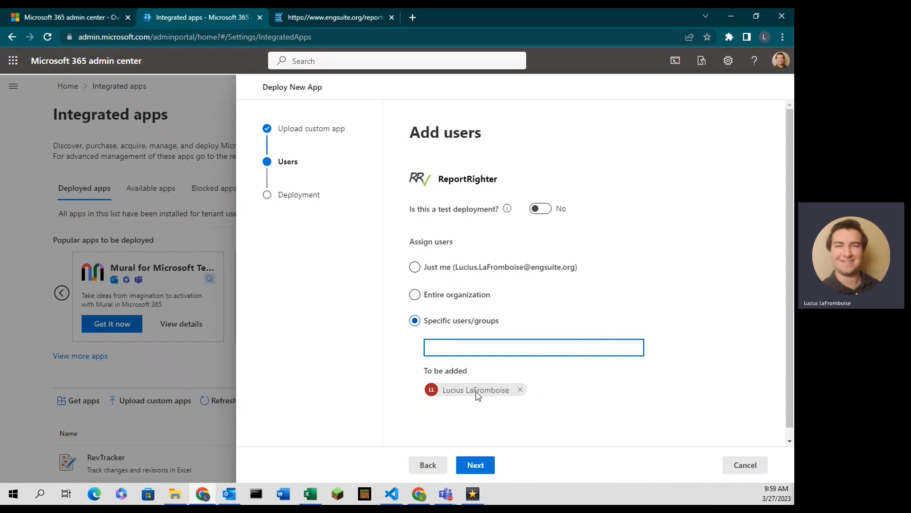
pyautogui.click(485, 468)
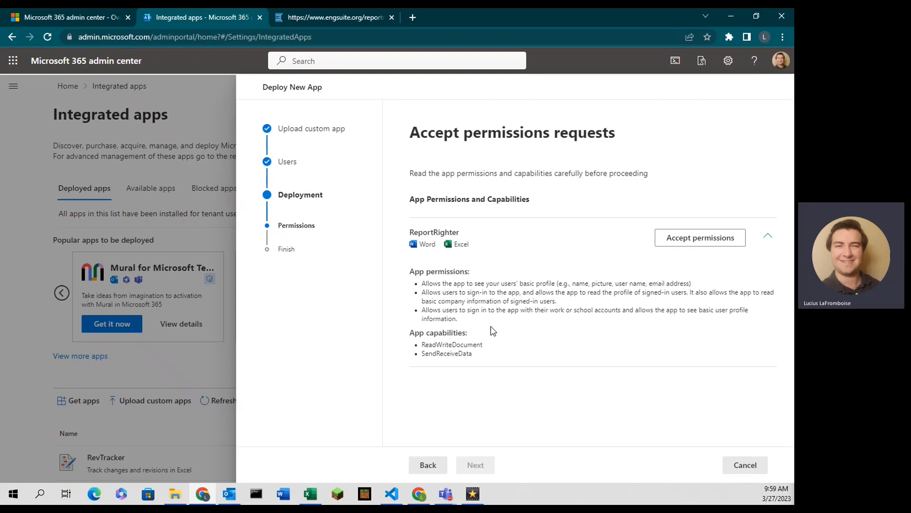
# Step: Review and accept the permissions ReportRighter requests for the organization and finish the deployment
pyautogui.click(663, 241)
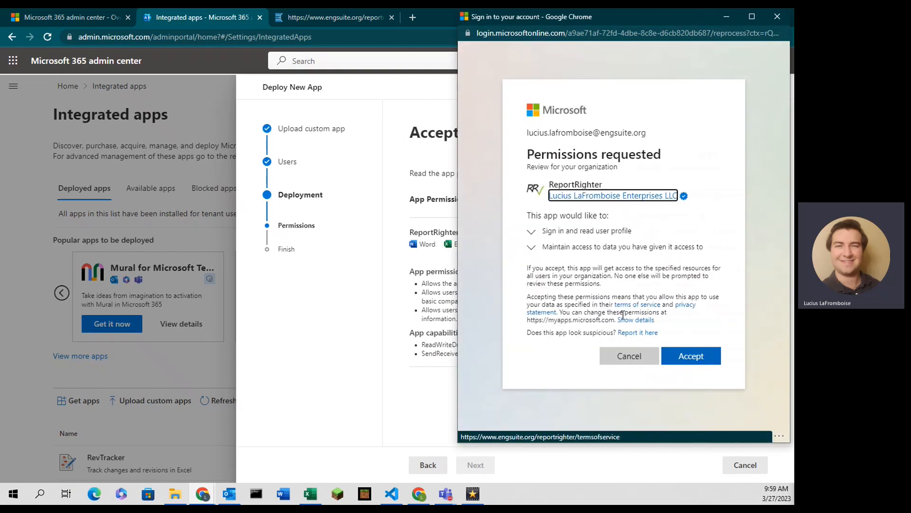
pyautogui.click(581, 232)
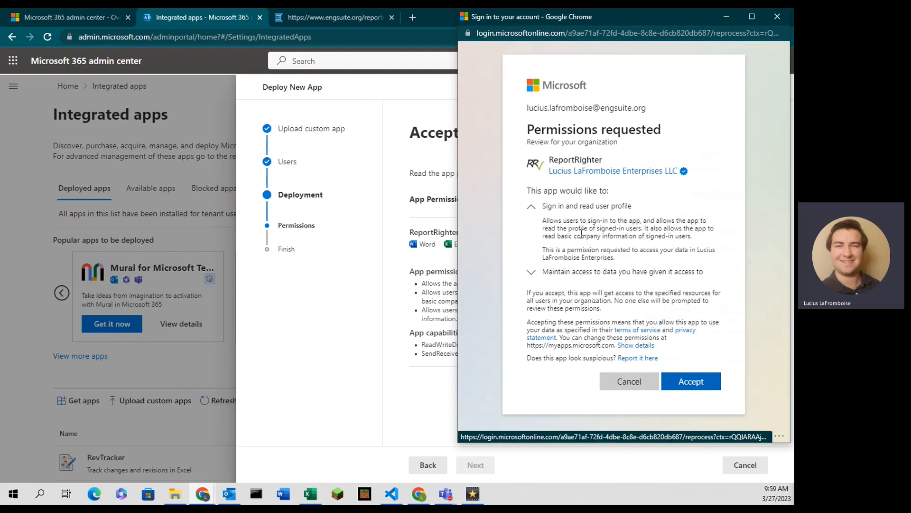
pyautogui.click(564, 207)
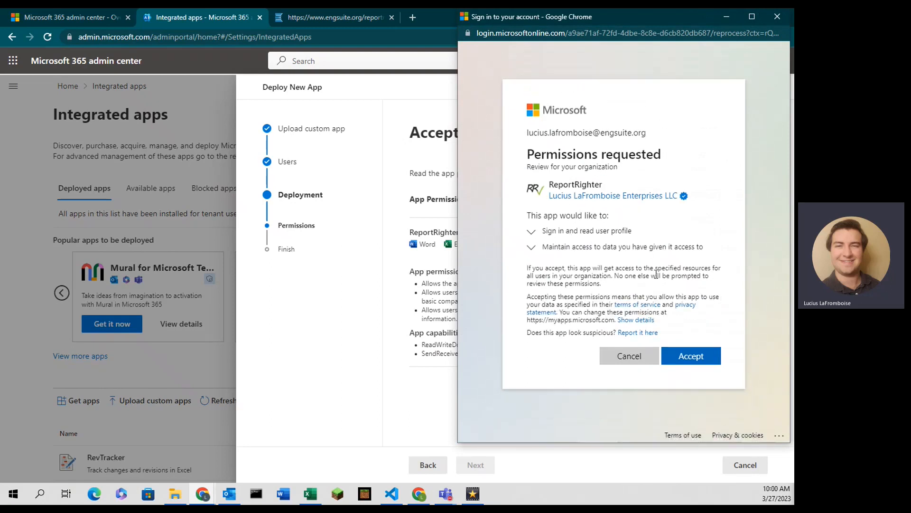
pyautogui.click(683, 362)
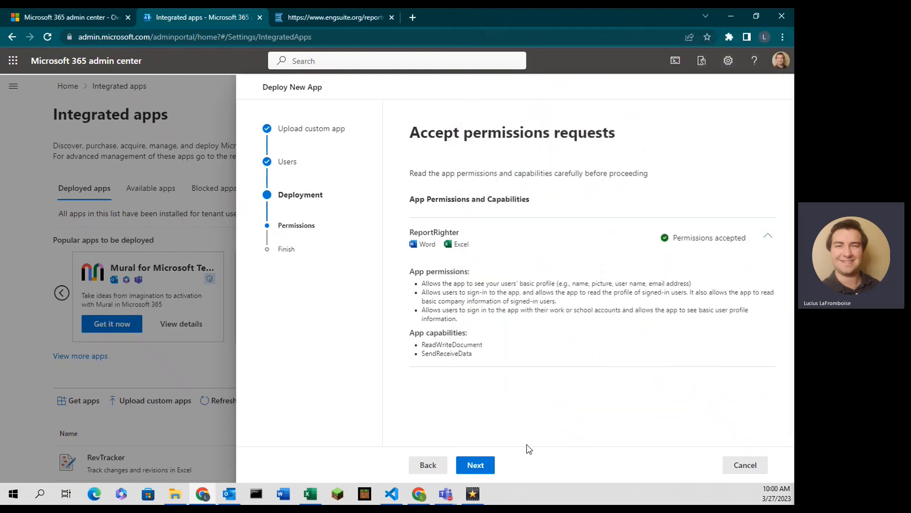
pyautogui.click(470, 466)
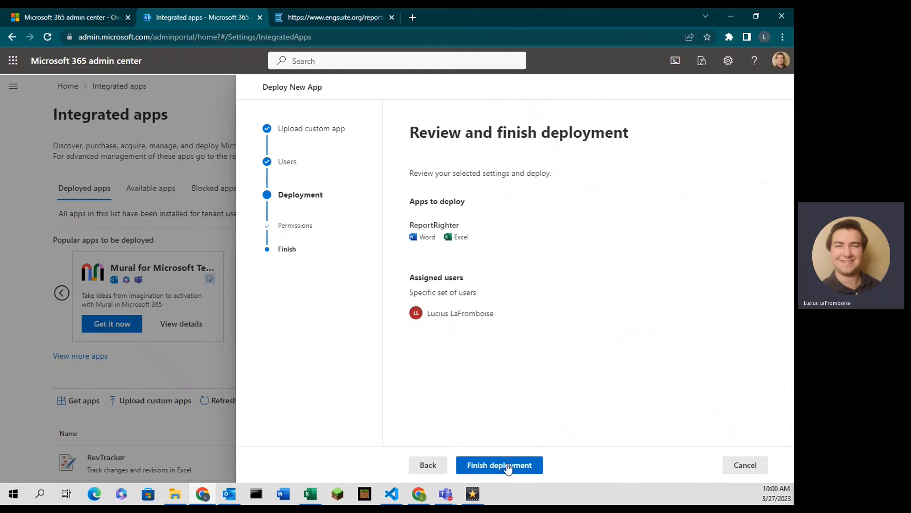
pyautogui.click(507, 466)
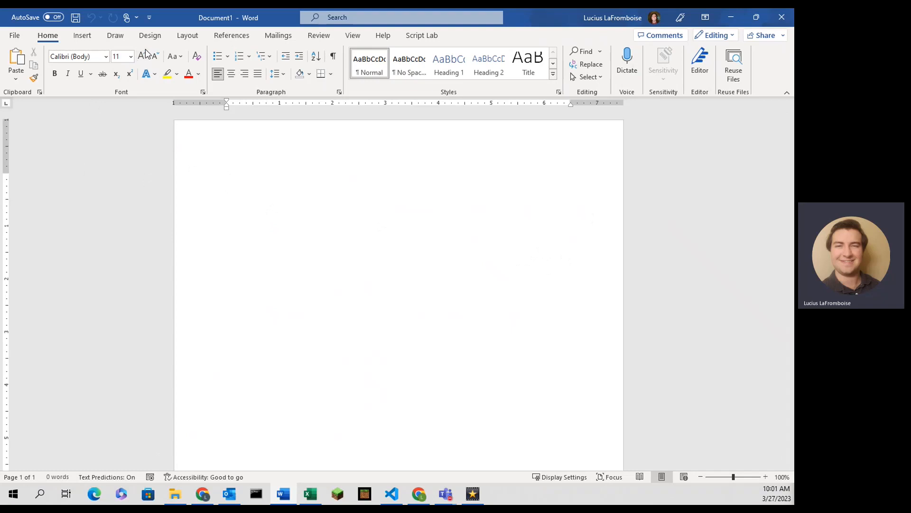
# Step: In Word, refresh the admin-managed Office add-ins and add ReportRighter
pyautogui.click(82, 37)
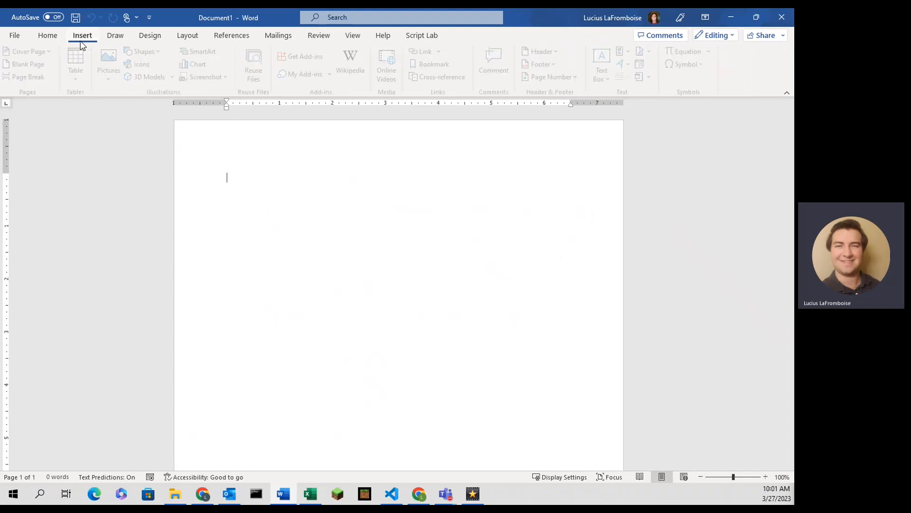
pyautogui.click(311, 75)
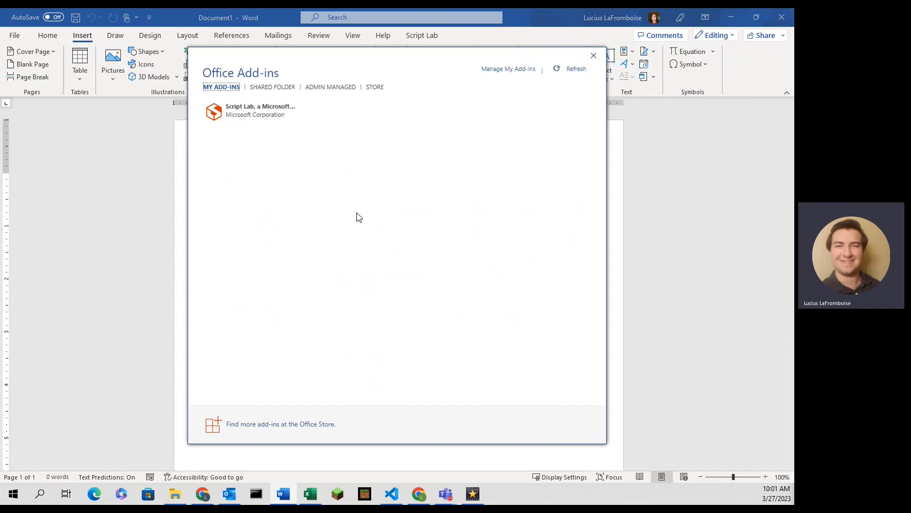
pyautogui.click(336, 90)
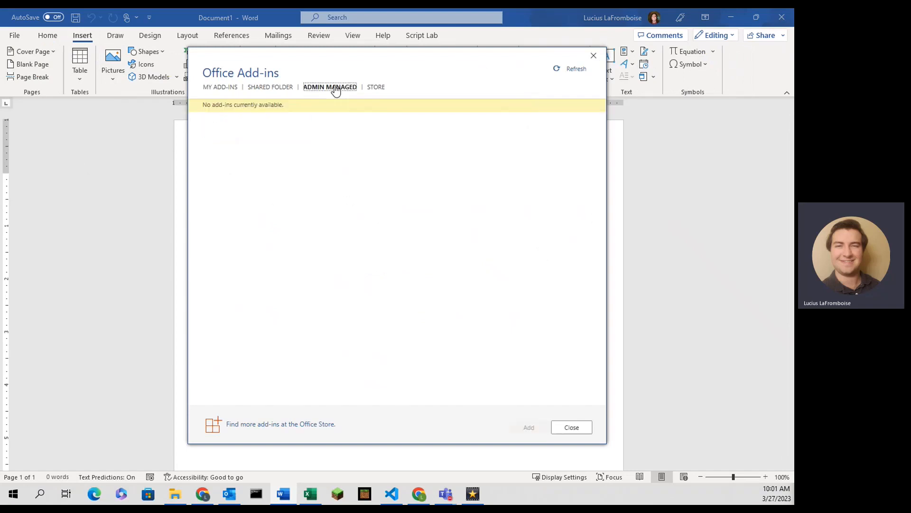
pyautogui.click(557, 73)
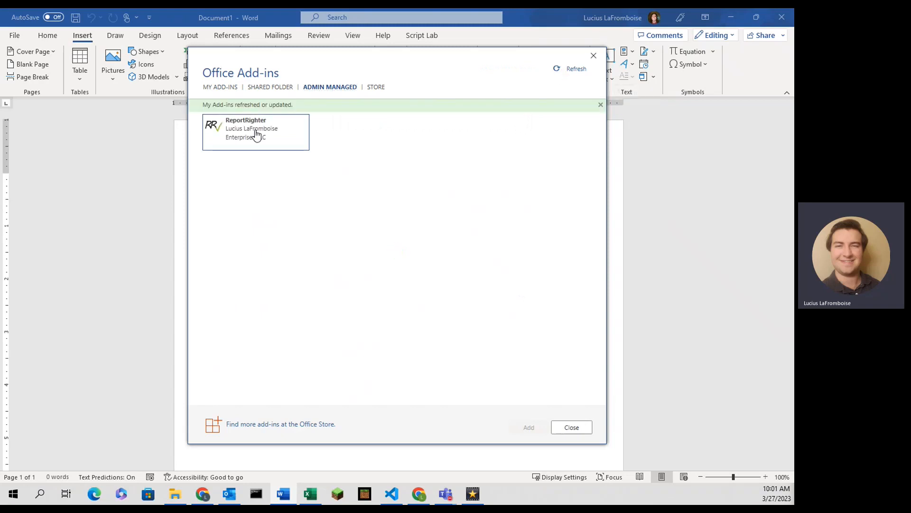
pyautogui.click(256, 134)
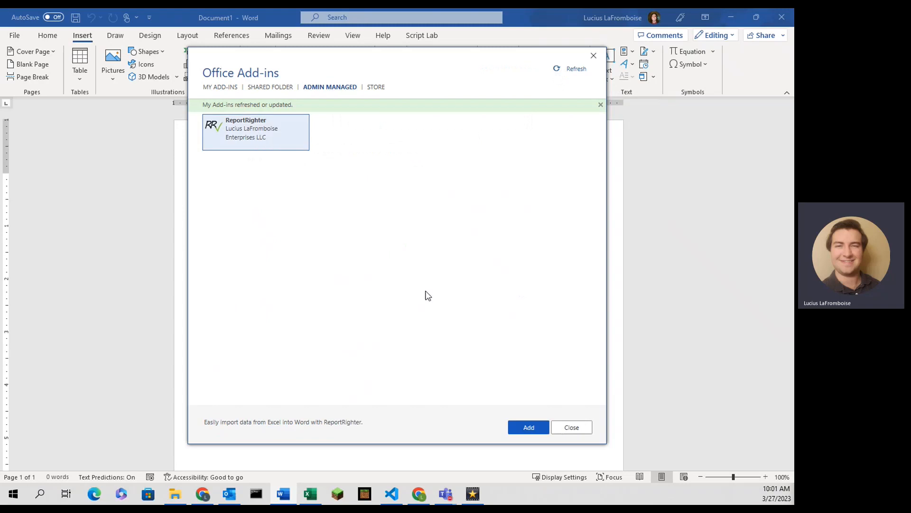
pyautogui.click(530, 429)
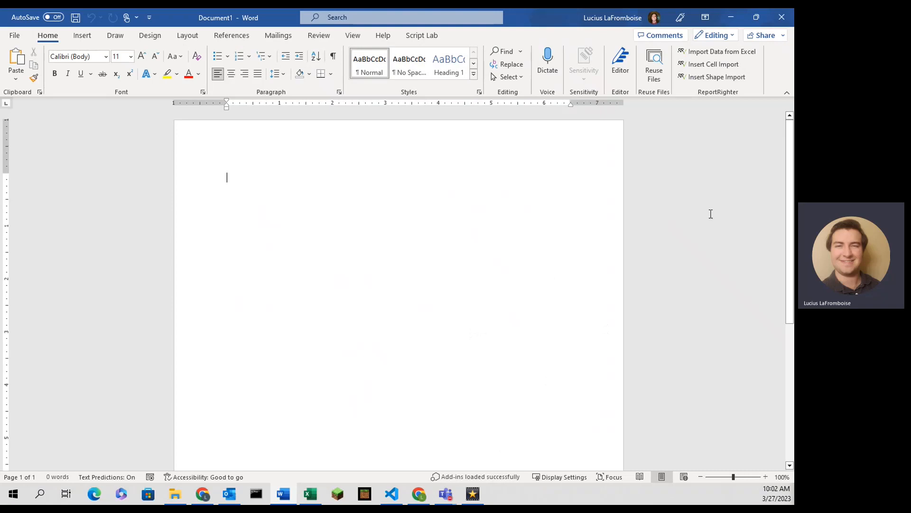
# Step: Enter the text "Awesome" in the blank document and turn it into a ReportRighter cell import
pyautogui.write('Awesome')
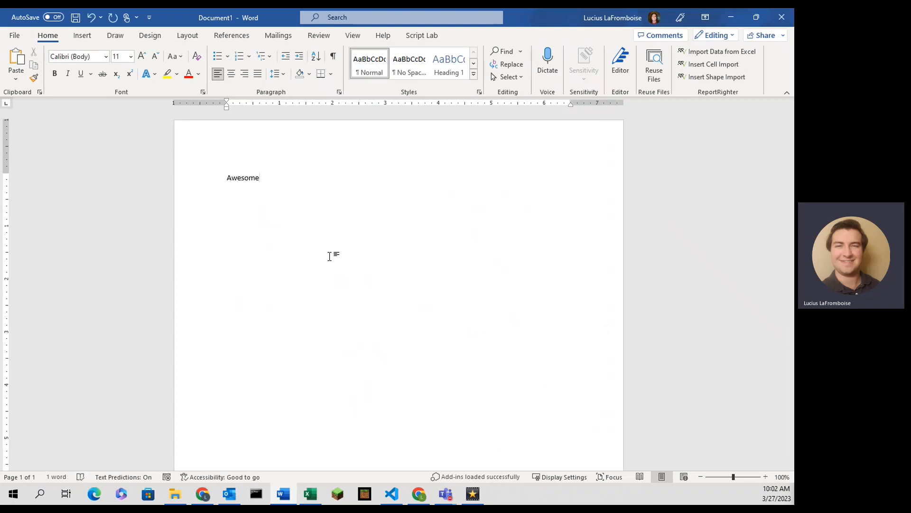
pyautogui.hotkey('ctrl', 'a')
pyautogui.click(694, 68)
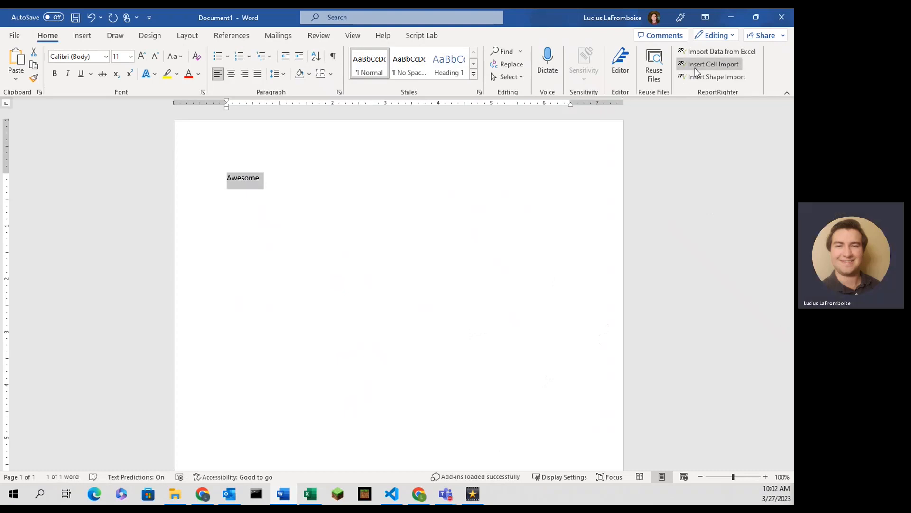
pyautogui.click(255, 183)
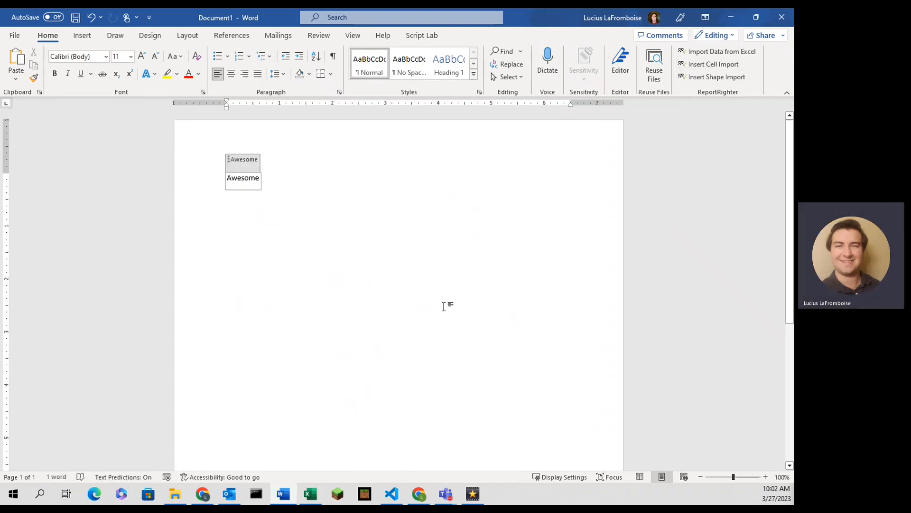